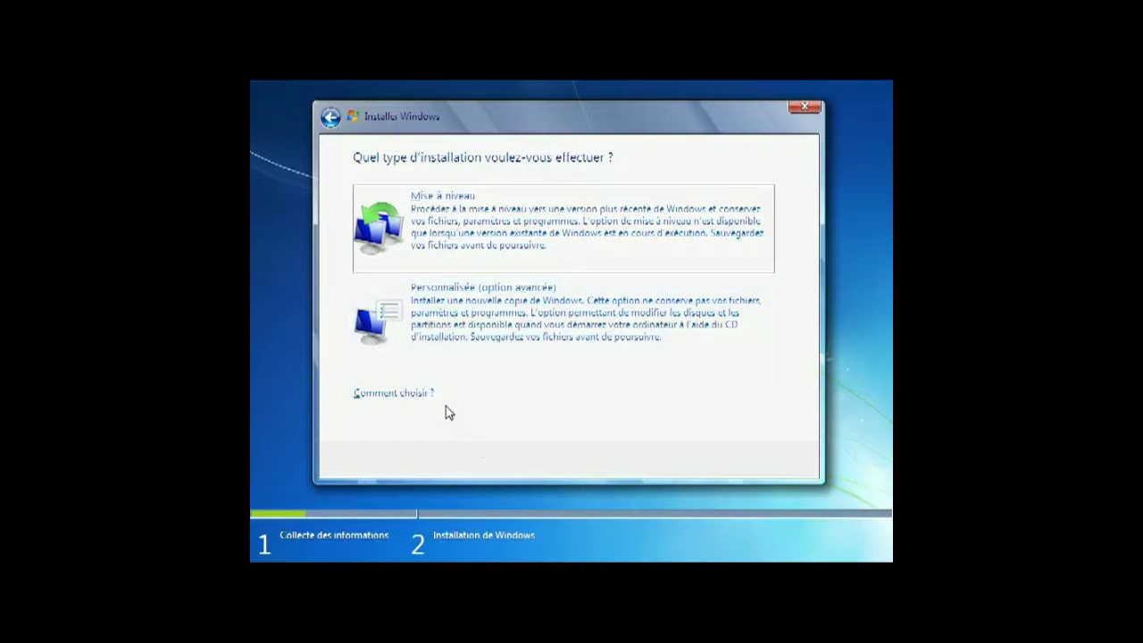
- Choose the 'Personnalisée (option avancée)' custom installation type
{"action": "left_click", "coordinate": [513, 330]}
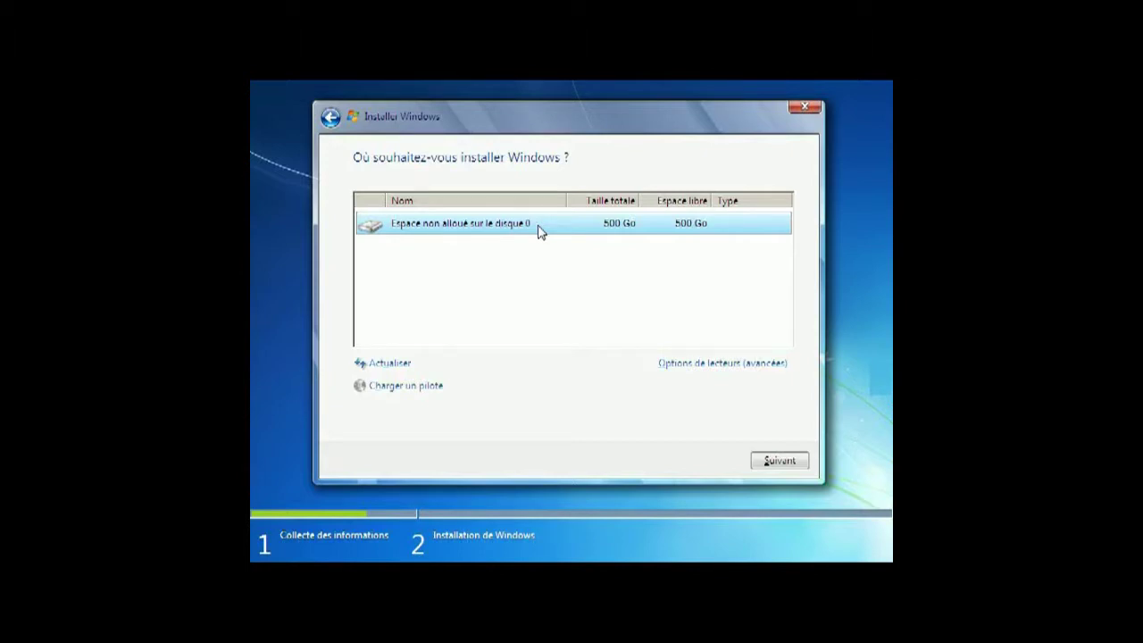
- Create a 200000 Mo (200 Go) partition in the unallocated space, accepting the system-partition notice
{"action": "left_click", "coordinate": [715, 365]}
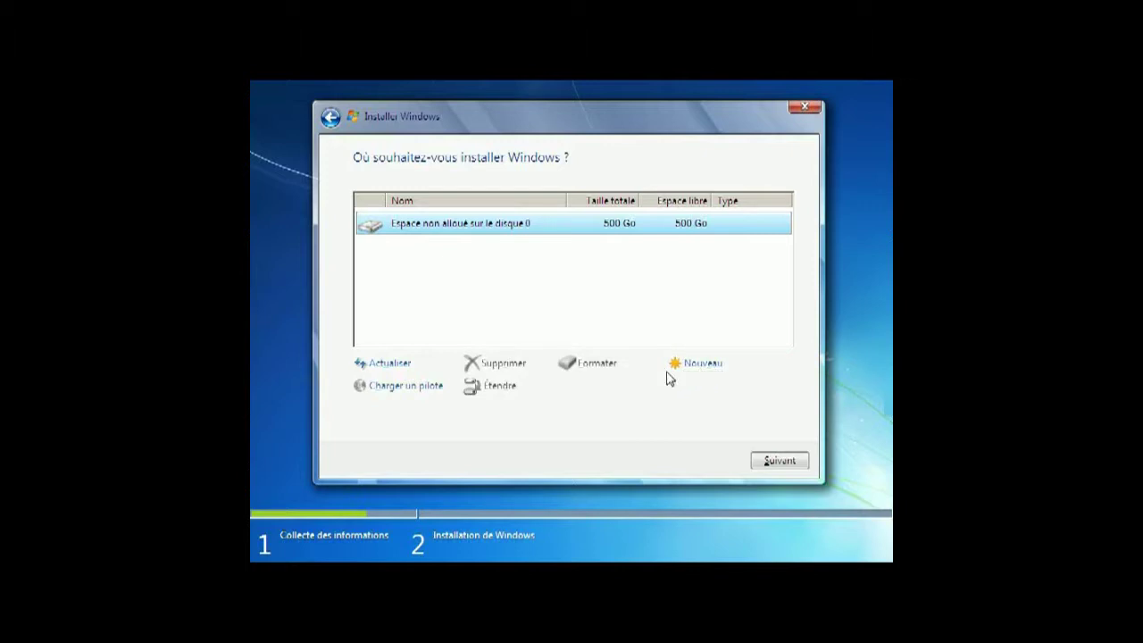
{"action": "left_click", "coordinate": [702, 365]}
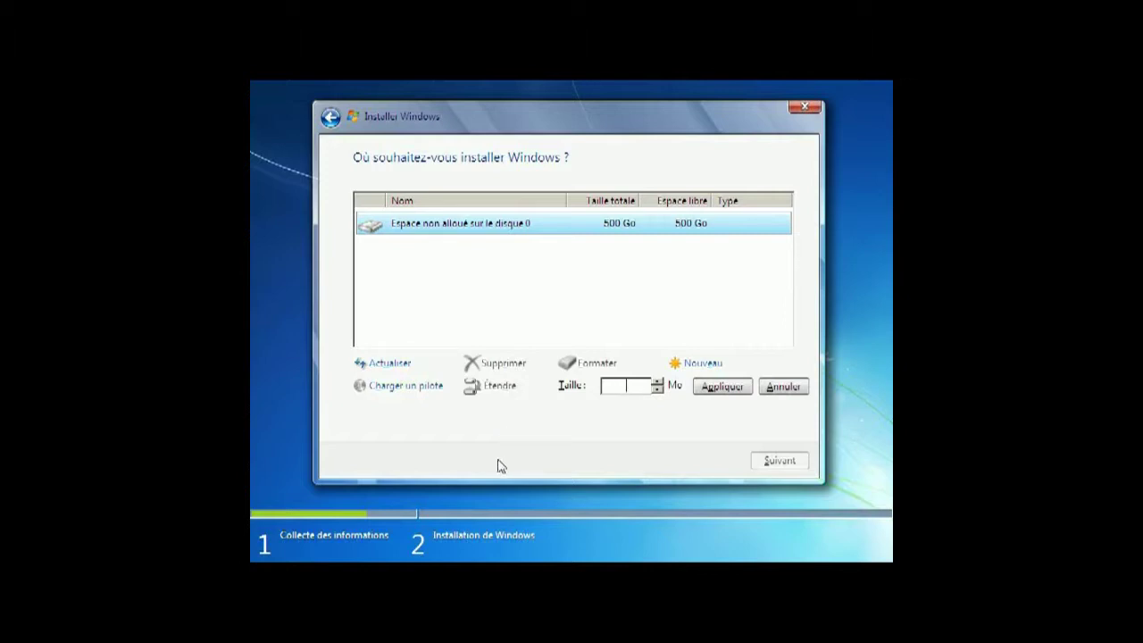
{"action": "type", "text": "200000"}
{"action": "left_click", "coordinate": [740, 390]}
{"action": "left_click", "coordinate": [657, 350]}
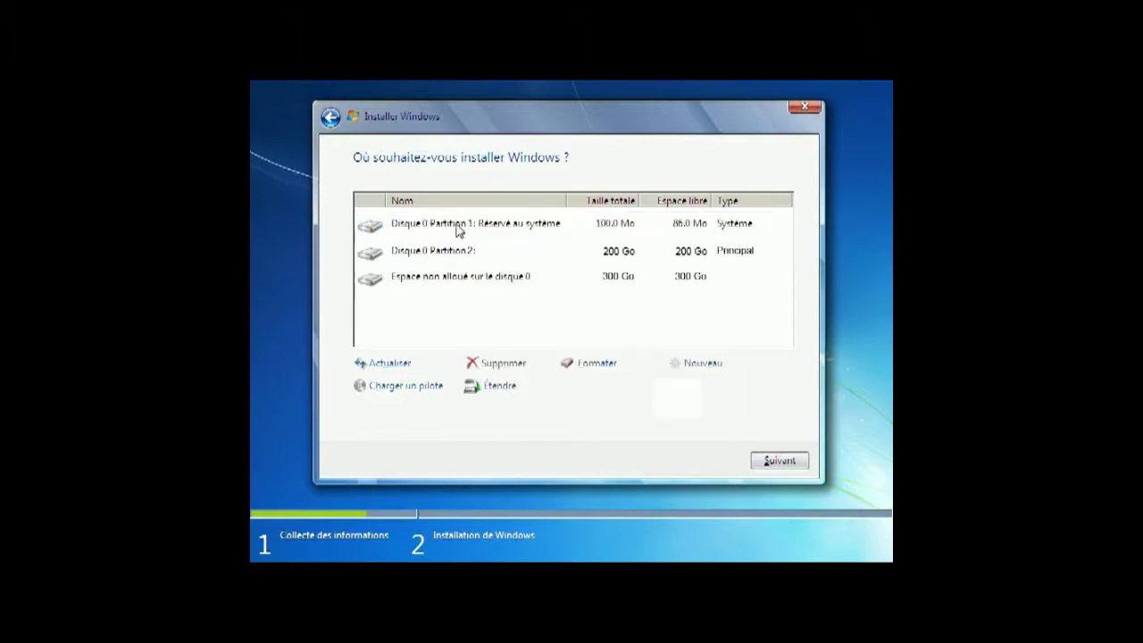
- Create a 300000 Mo partition from the remaining space and install Windows on the 200 Go partition
{"action": "left_click", "coordinate": [431, 280]}
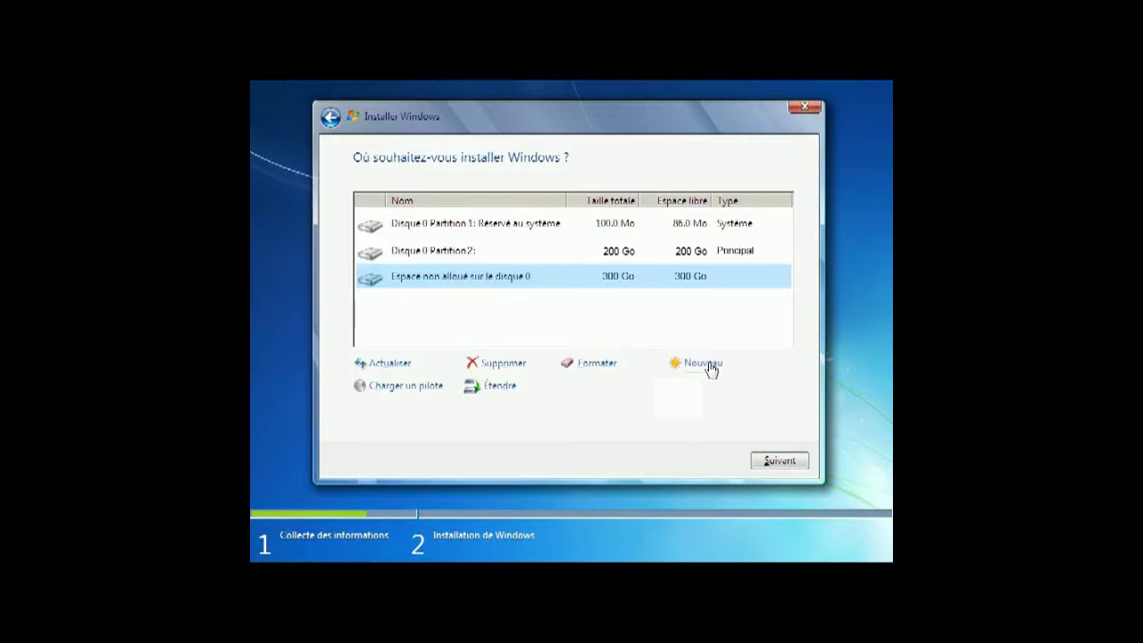
{"action": "left_click", "coordinate": [705, 363]}
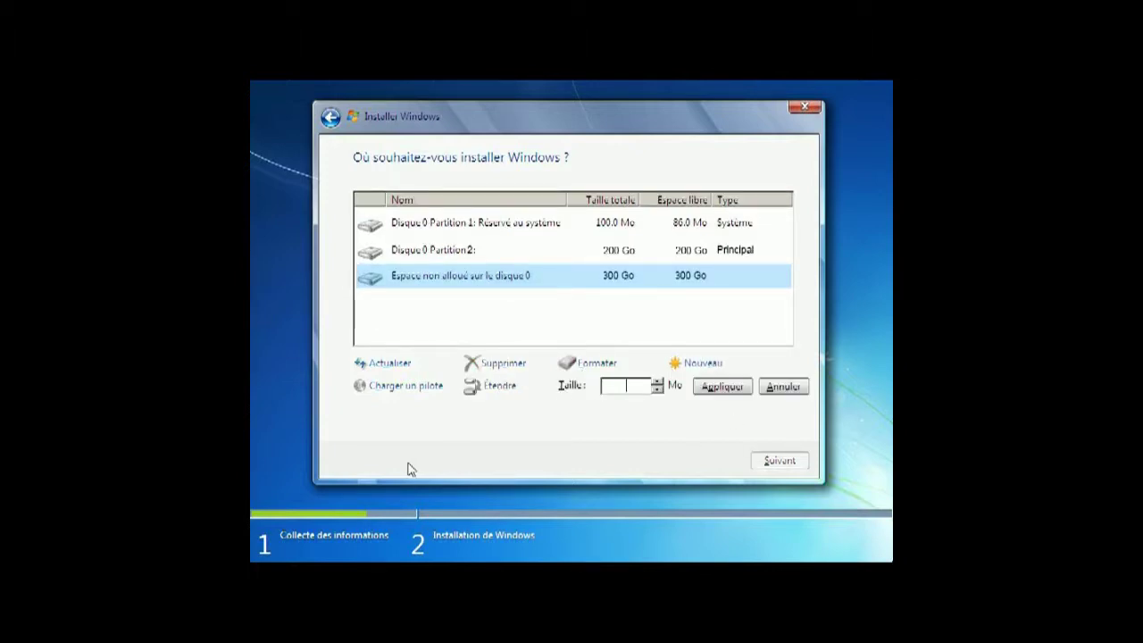
{"action": "type", "text": "300000"}
{"action": "left_click", "coordinate": [725, 388]}
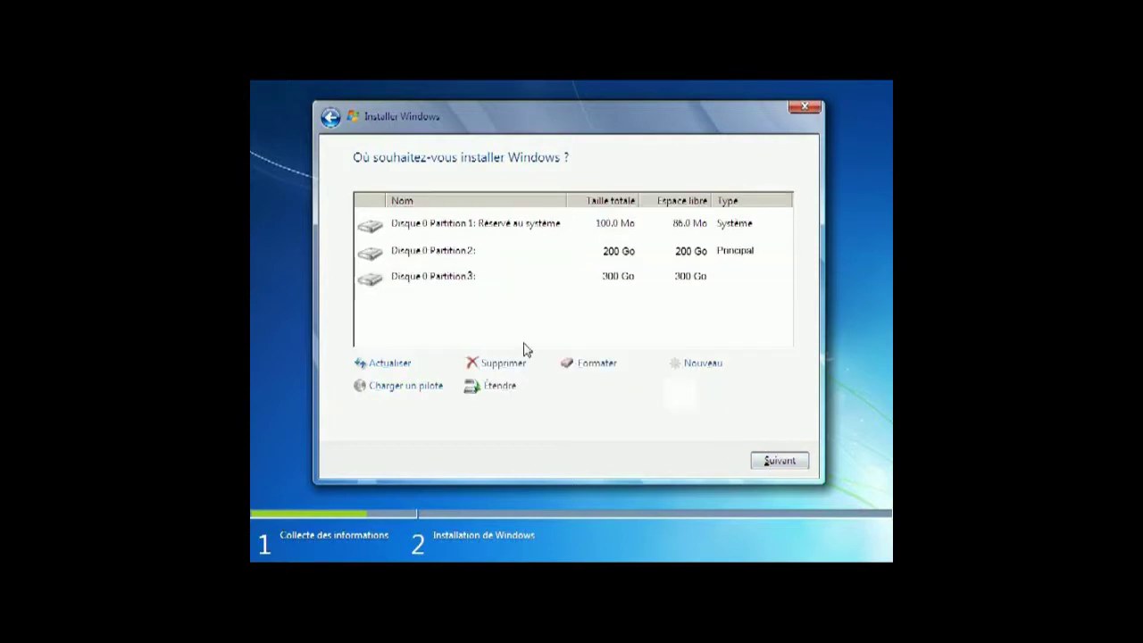
{"action": "left_click", "coordinate": [429, 252]}
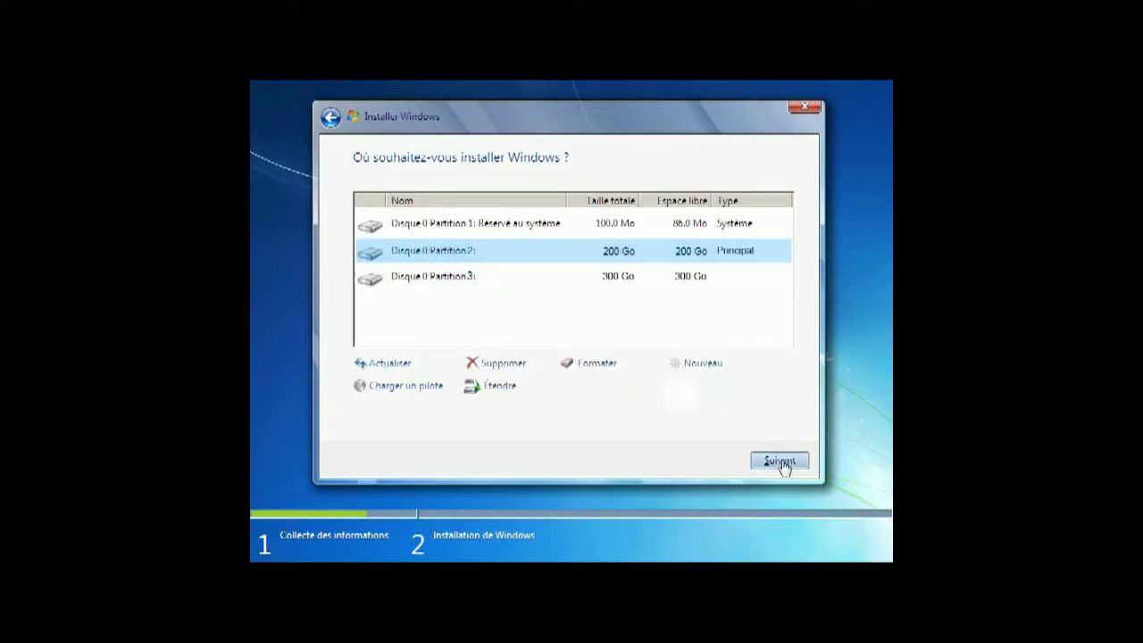
{"action": "left_click", "coordinate": [781, 462]}
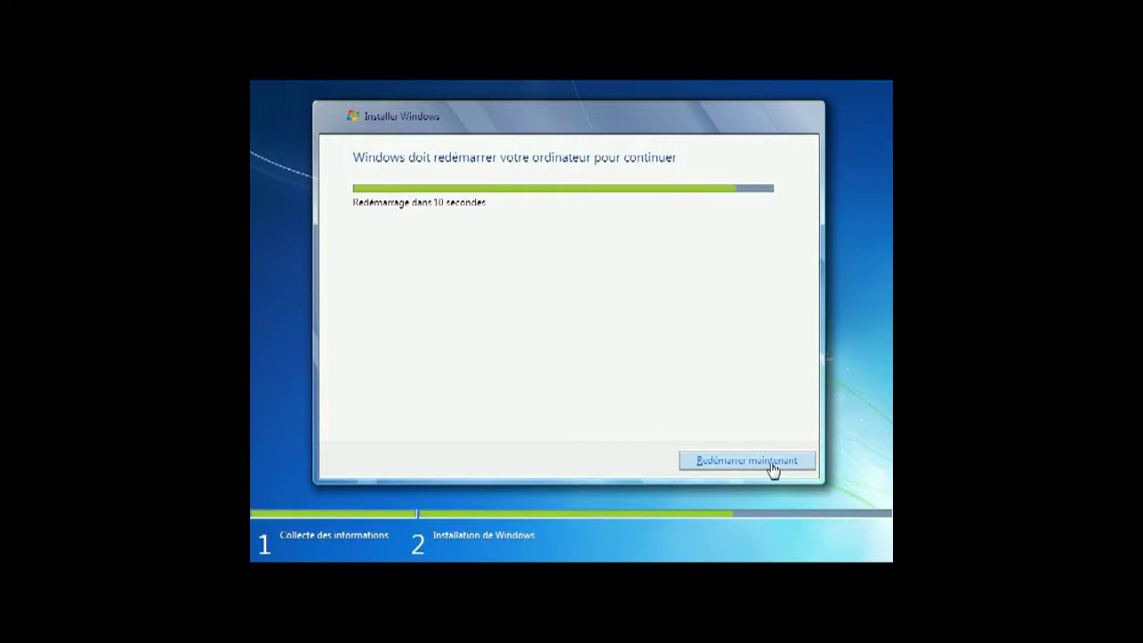
- Restart the computer immediately once installation completes
{"action": "left_click", "coordinate": [771, 469]}
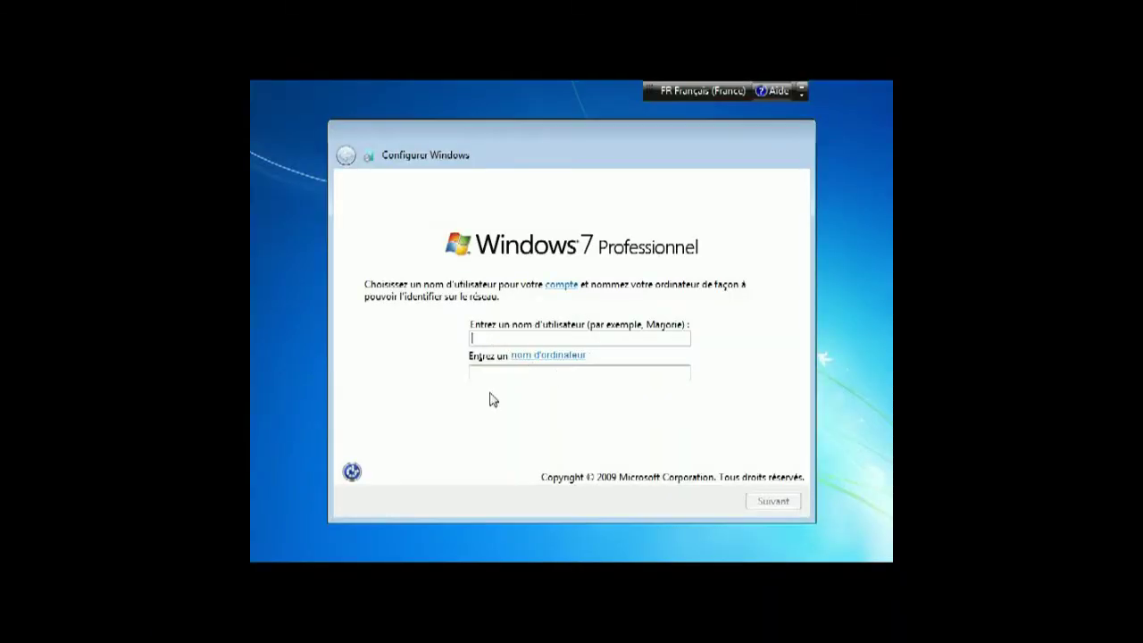
- Enter the user name, then set and confirm the account password in both fields
{"action": "type", "text": "mu"}
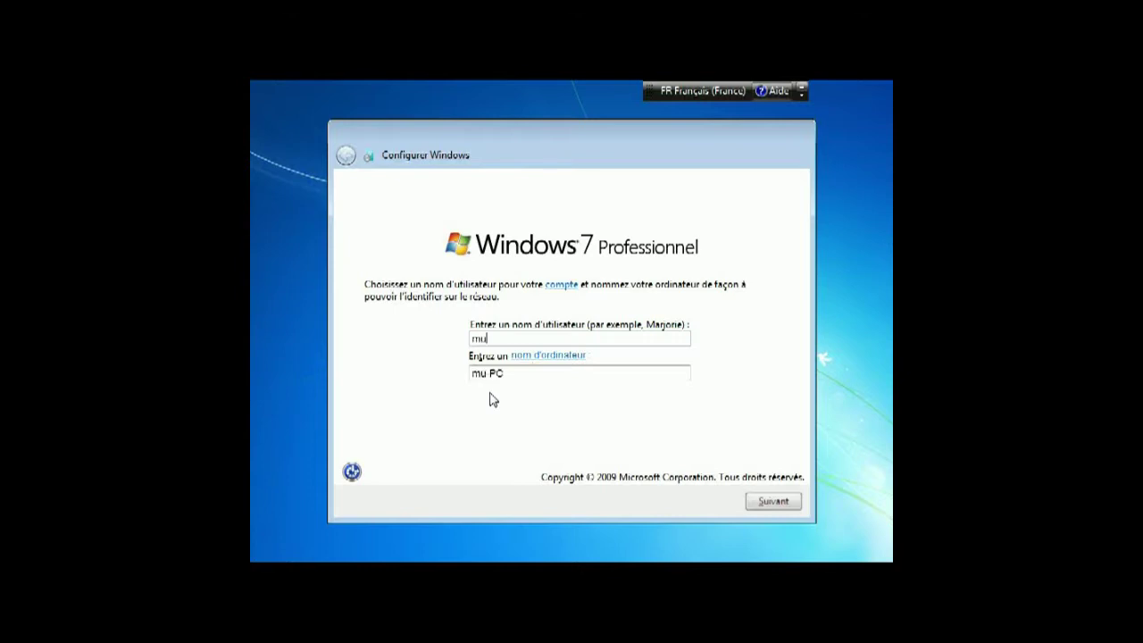
{"action": "type", "text": "stapha"}
{"action": "left_click", "coordinate": [775, 502]}
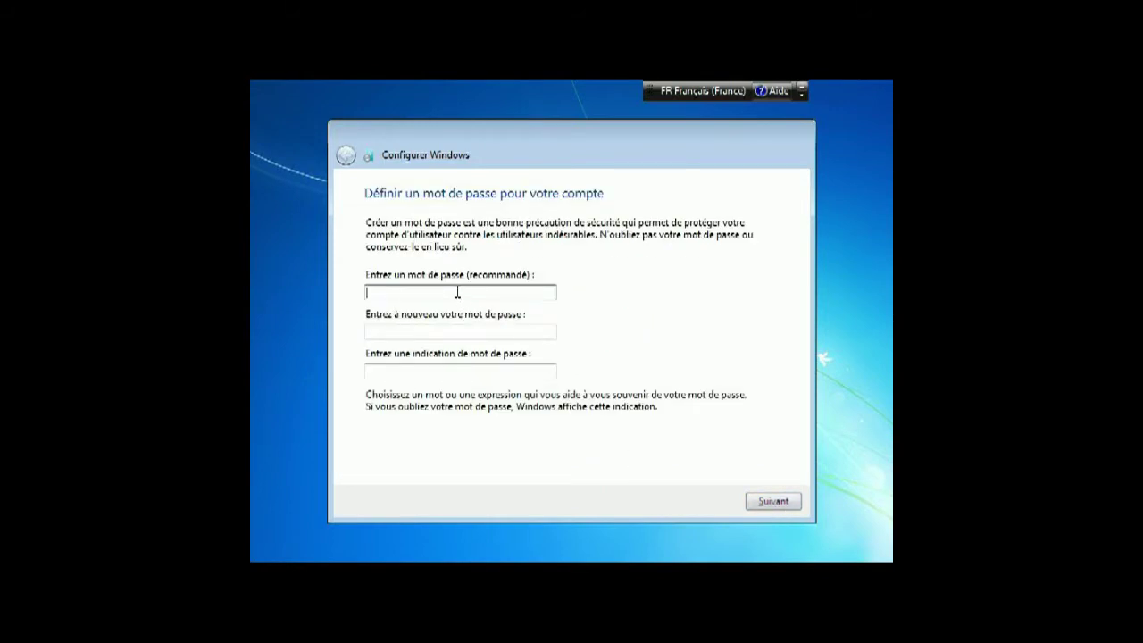
{"action": "type", "text": "••••••"}
{"action": "left_click", "coordinate": [452, 330]}
{"action": "type", "text": "••••••"}
{"action": "left_click", "coordinate": [773, 503]}
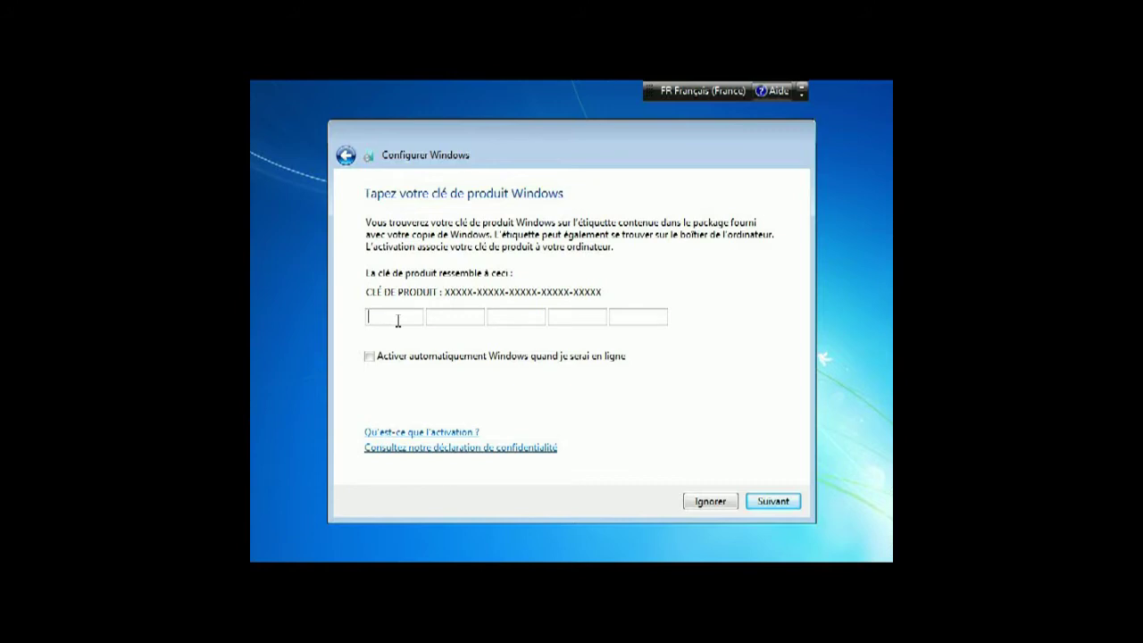
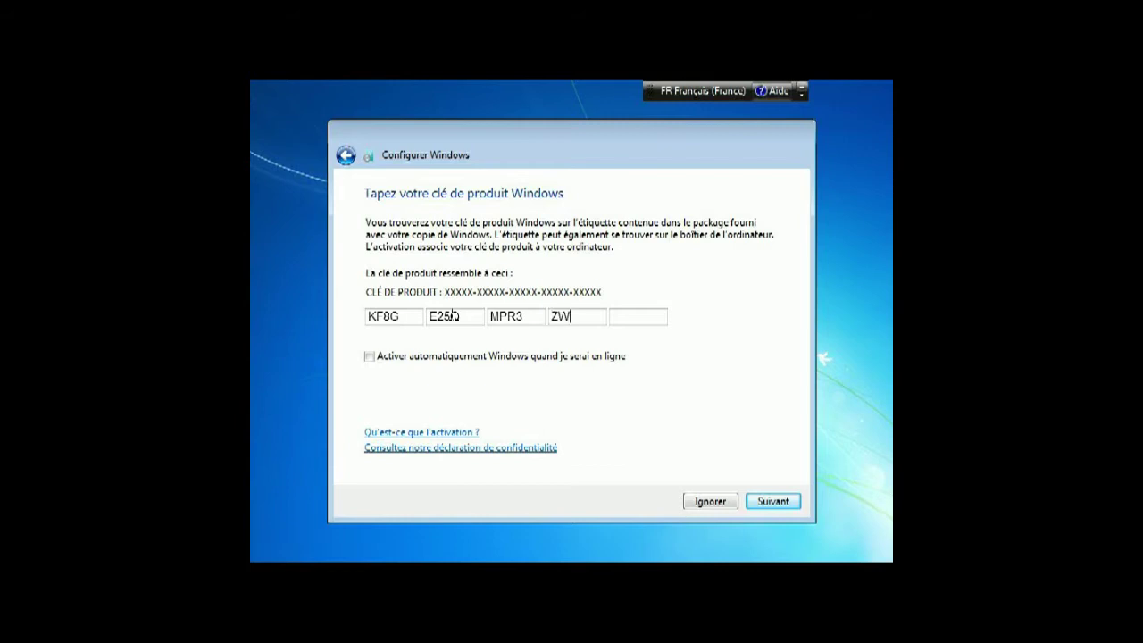
- Submit the key, use recommended update settings, keep date/time, and choose Réseau domestique
{"action": "left_click", "coordinate": [773, 501]}
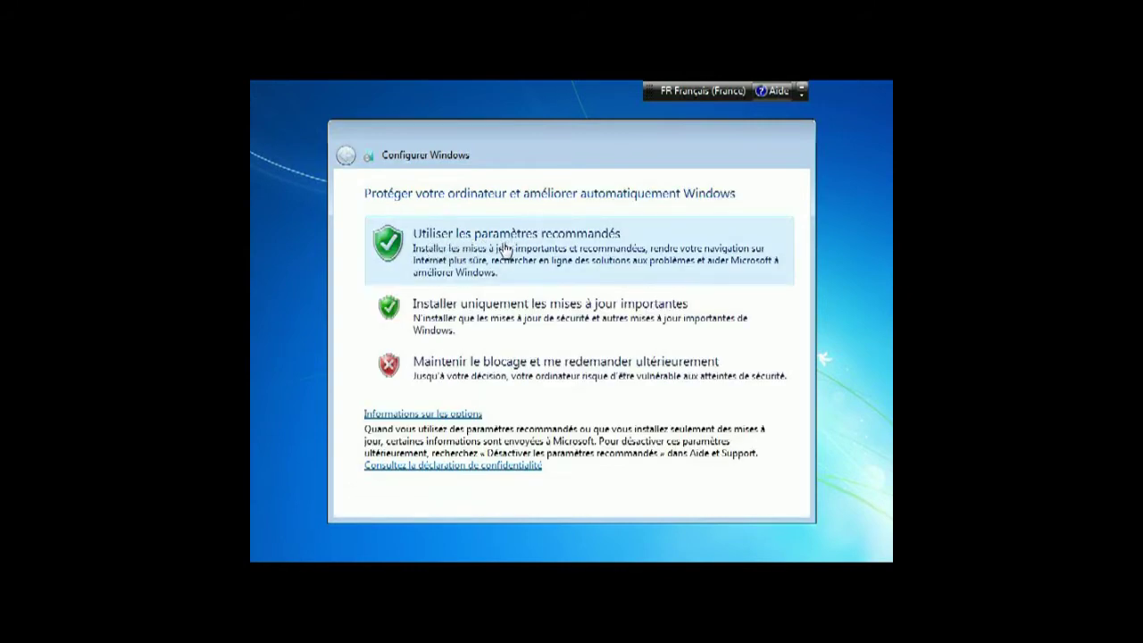
{"action": "left_click", "coordinate": [506, 254]}
{"action": "left_click", "coordinate": [775, 500]}
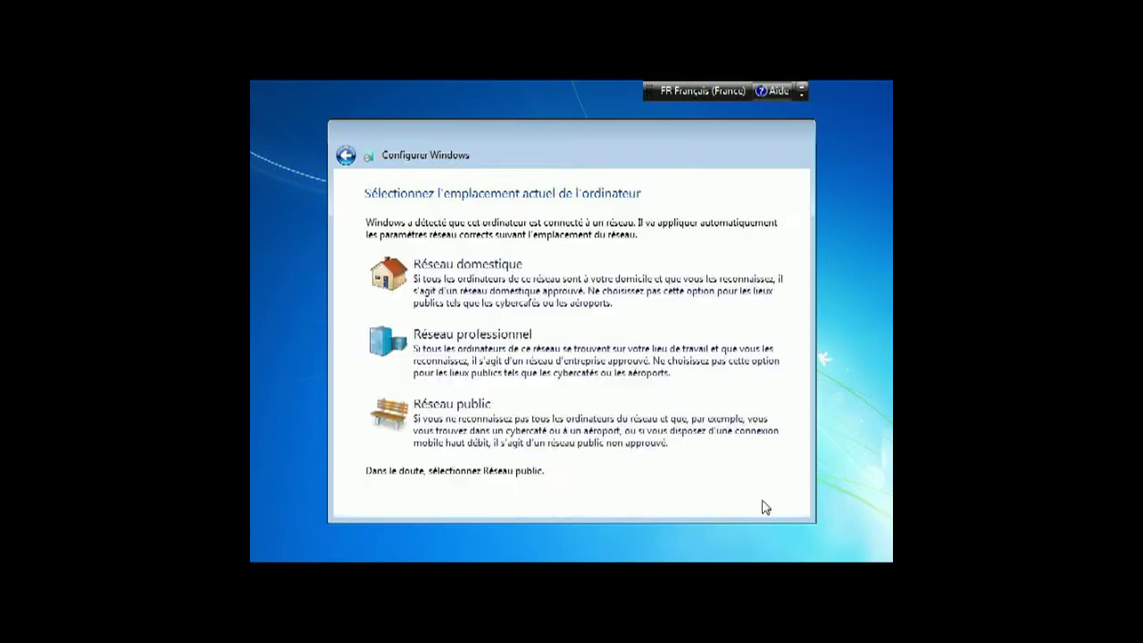
{"action": "left_click", "coordinate": [496, 290]}
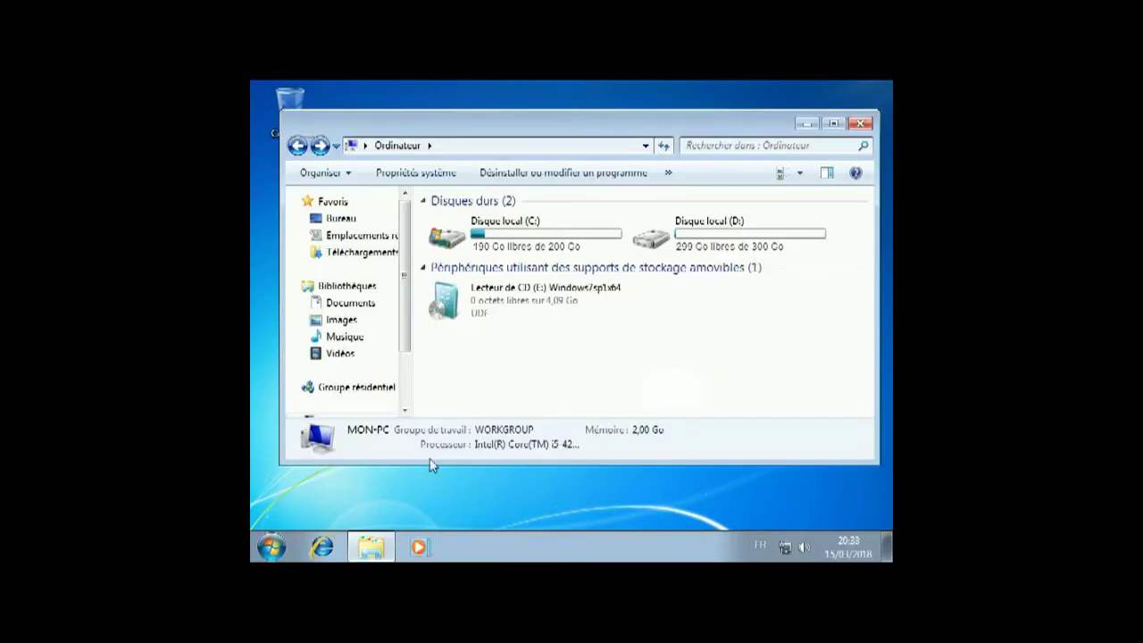
- Shut down Windows from the Start menu and close the 'Fin de l'installation' summary
{"action": "left_click", "coordinate": [271, 547]}
{"action": "left_click", "coordinate": [523, 502]}
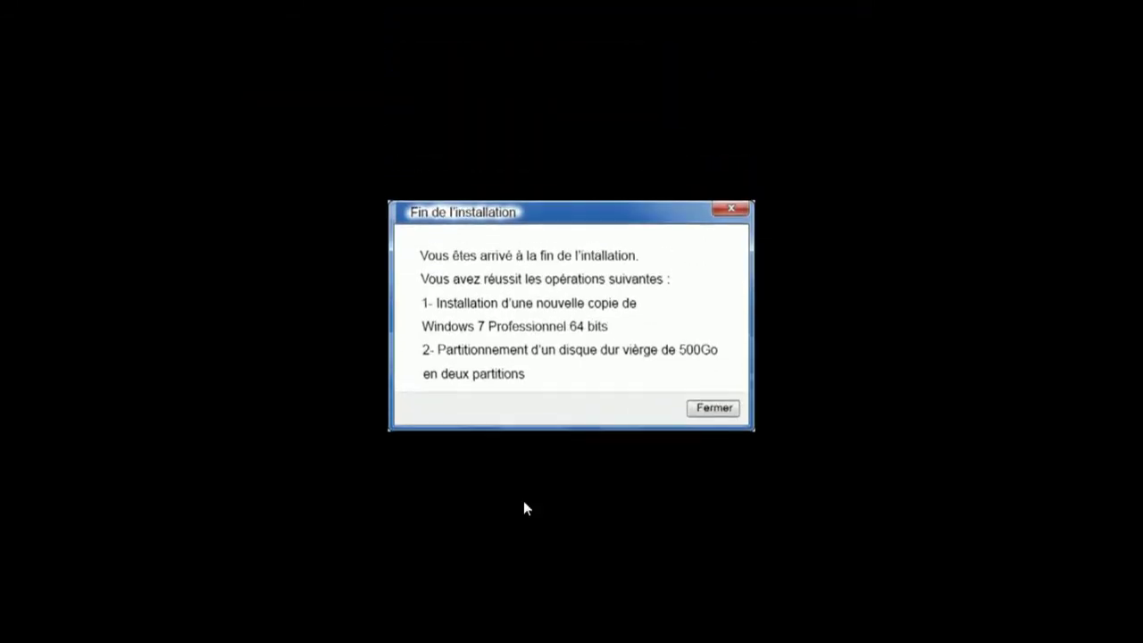
{"action": "left_click", "coordinate": [716, 415]}
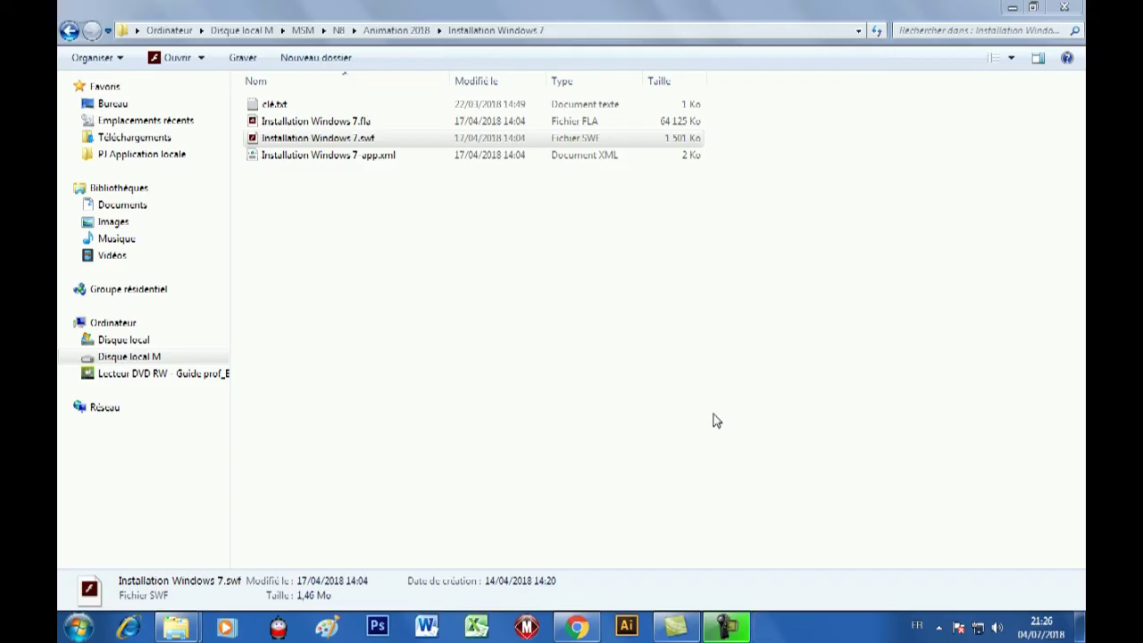